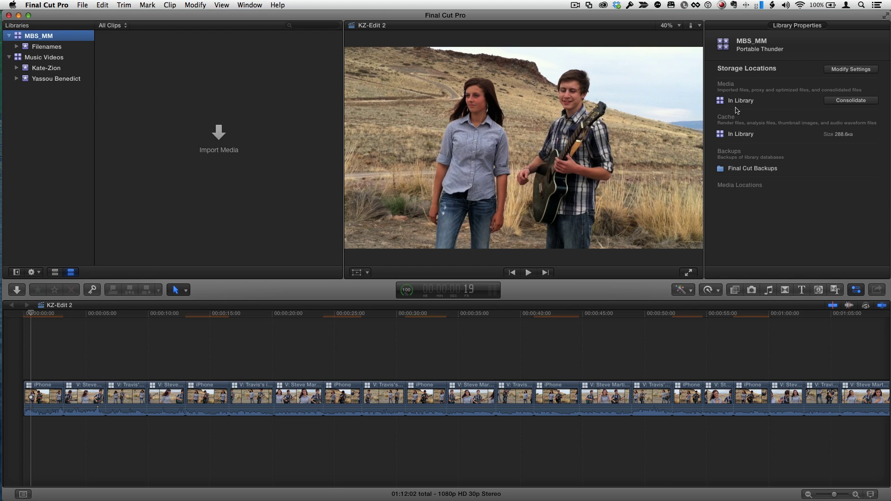
Import clip NC2A4416 from the EOS_DIGITAL card into the Filenames event, copying it into the library.
{"action": "left_click", "coordinate": [219, 134]}
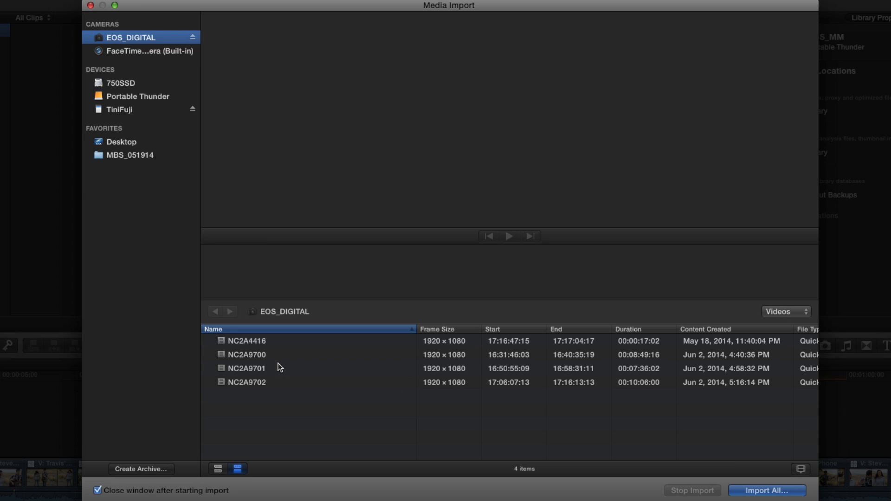
{"action": "left_click", "coordinate": [263, 343]}
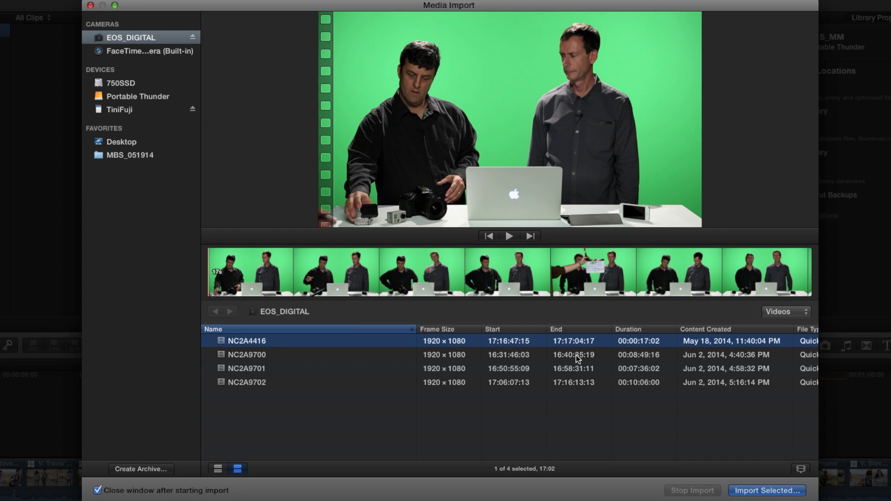
{"action": "scroll", "coordinate": [540, 377], "scroll_direction": "right", "scroll_amount": 2}
{"action": "scroll", "coordinate": [540, 377], "scroll_direction": "left", "scroll_amount": 2}
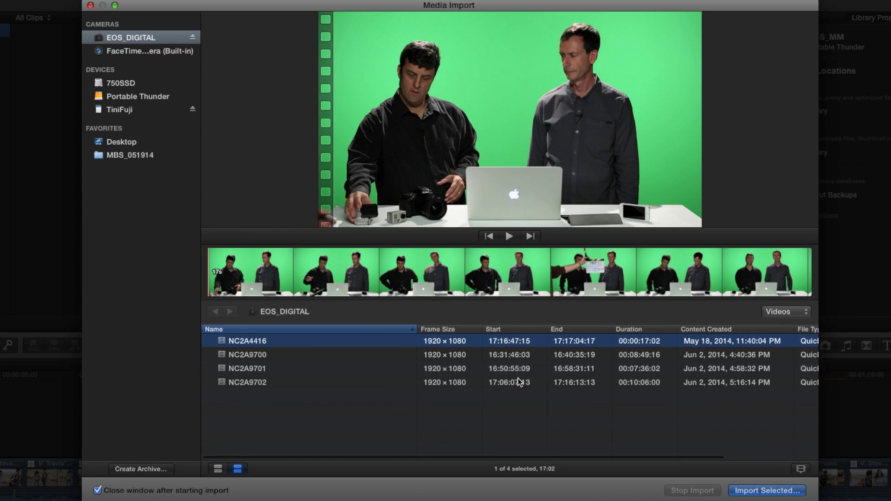
{"action": "left_click", "coordinate": [737, 491]}
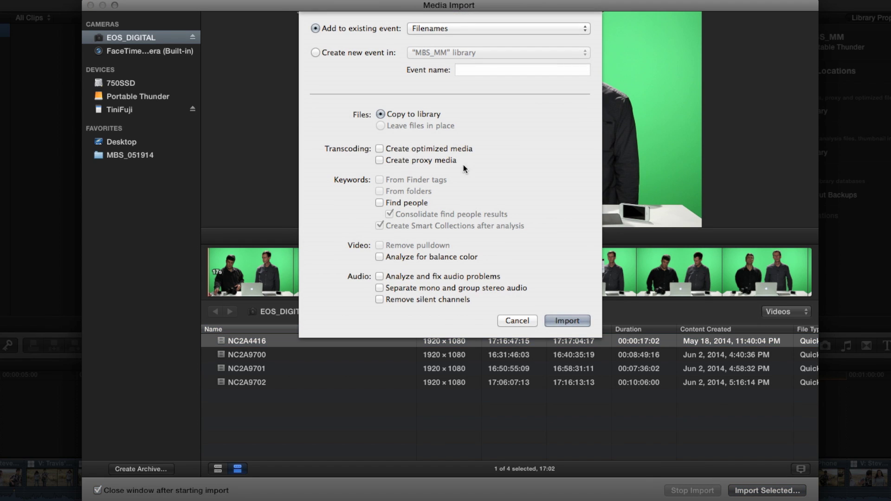
{"action": "left_click", "coordinate": [565, 320]}
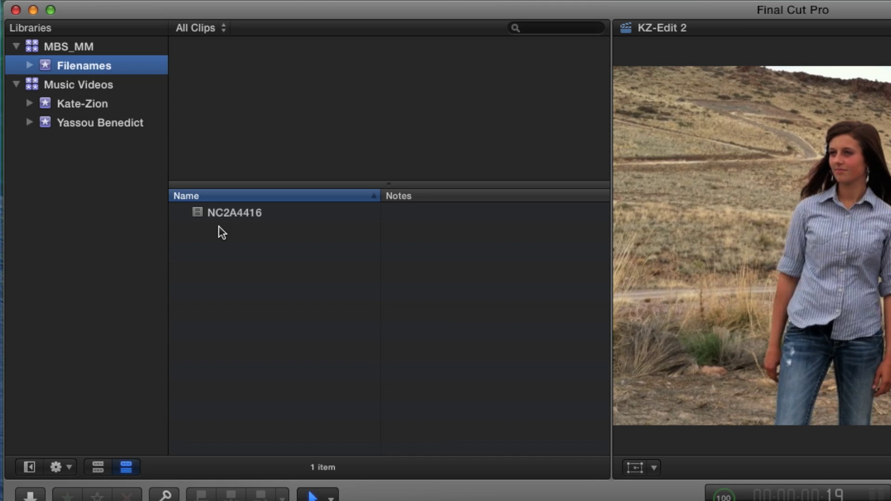
Reveal NC2A4416 in Finder and widen the window to see its Filenames › Original Media path.
{"action": "left_click", "coordinate": [226, 212]}
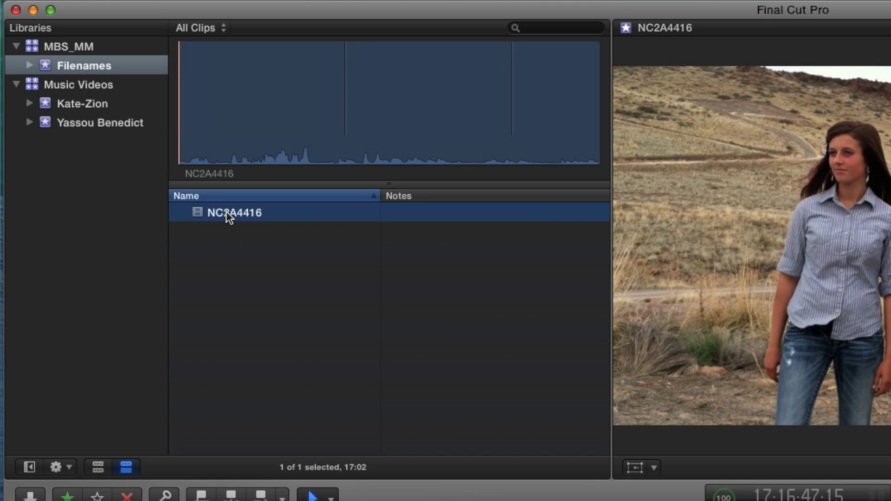
{"action": "right_click", "coordinate": [202, 216]}
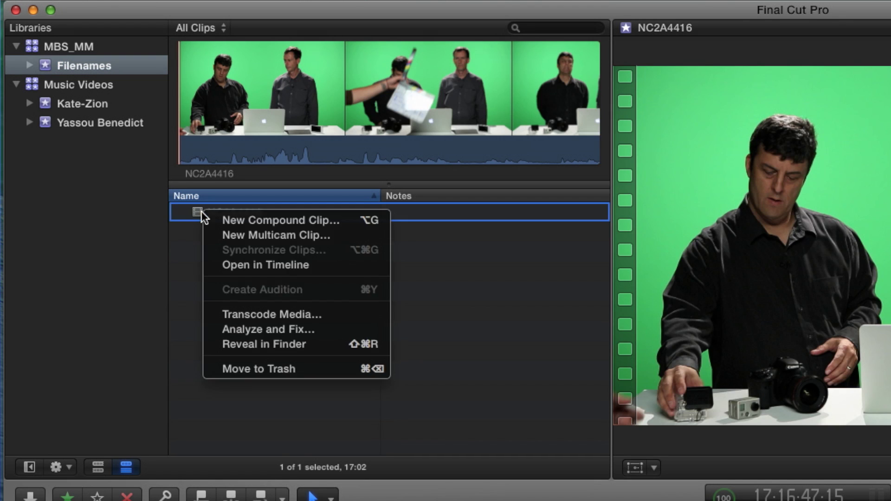
{"action": "left_click", "coordinate": [318, 344]}
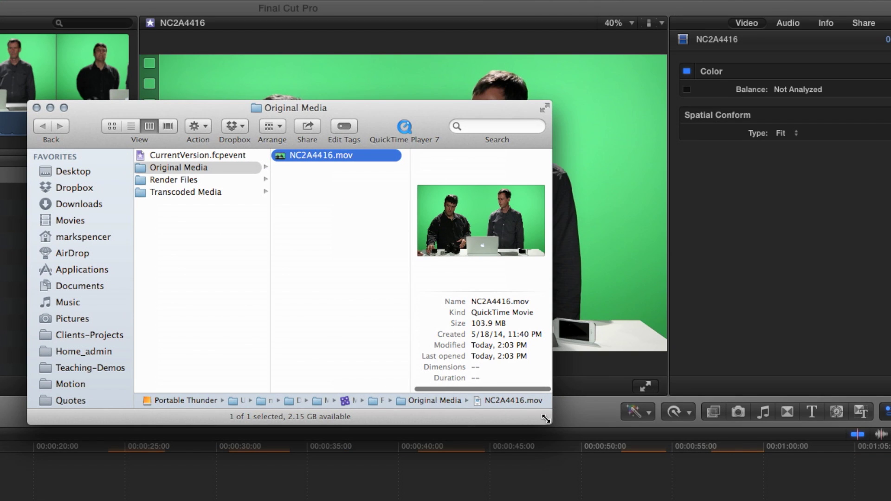
{"action": "left_click_drag", "start_coordinate": [546, 419], "coordinate": [861, 452]}
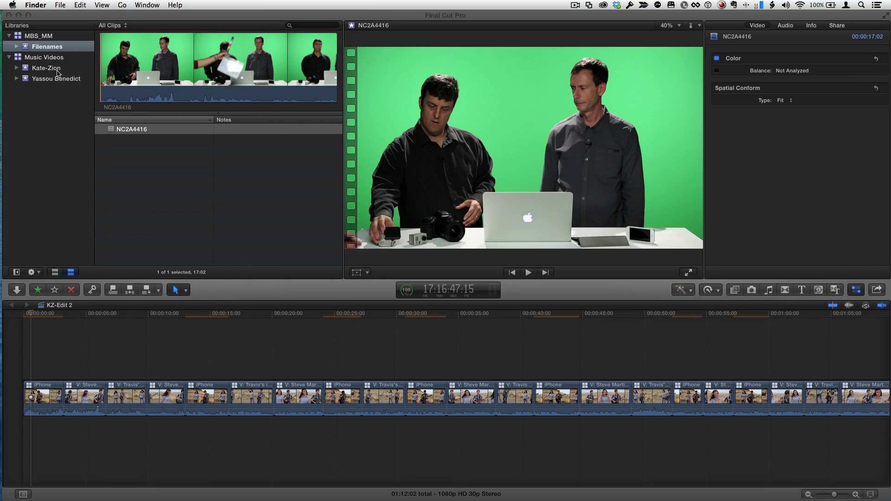
Select the Music Videos library and review its storage locations in the inspector.
{"action": "left_click", "coordinate": [50, 60]}
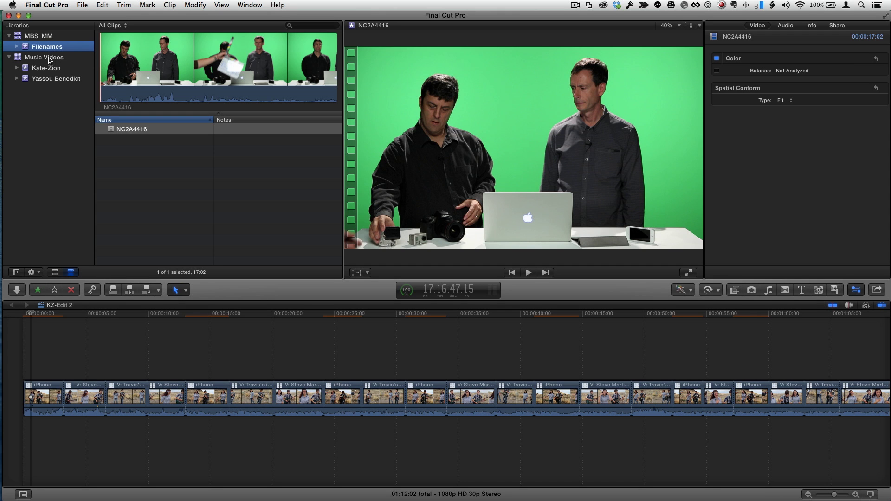
{"action": "left_click", "coordinate": [49, 59]}
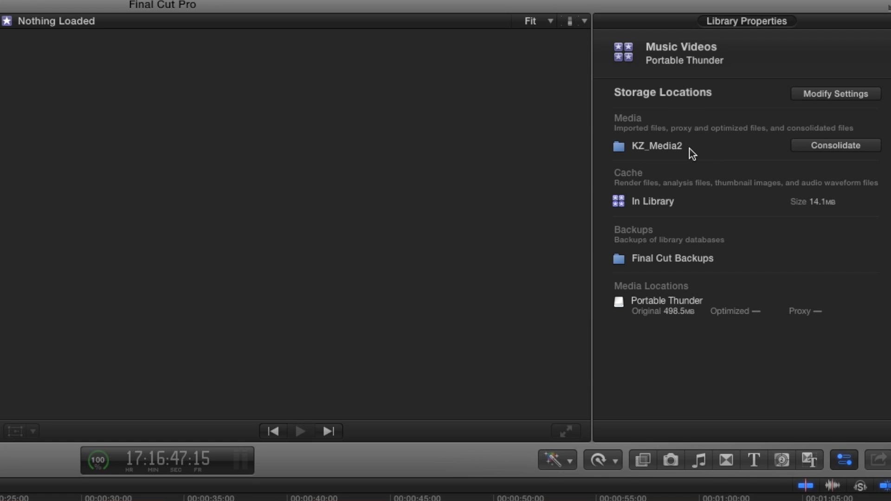
{"action": "mouse_move", "coordinate": [691, 153]}
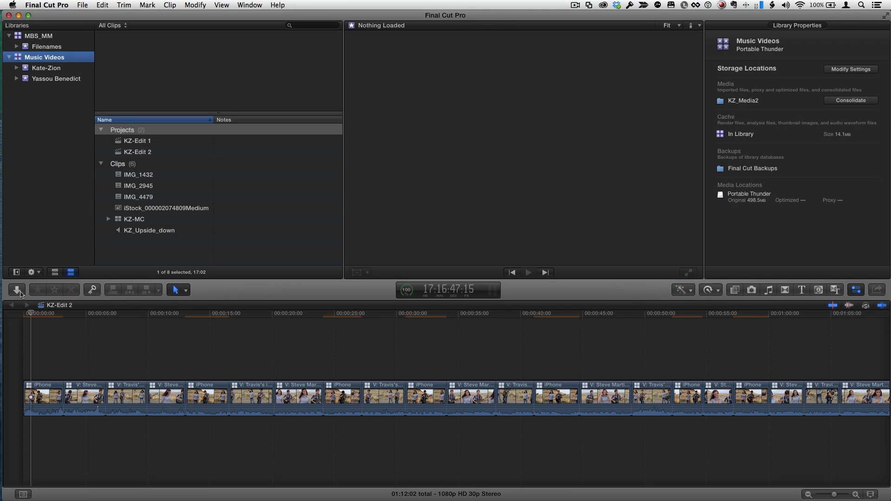
Import NC2A4416 into the Kate-Zion event, copying it to the library storage location.
{"action": "left_click", "coordinate": [17, 291]}
{"action": "left_click", "coordinate": [299, 288]}
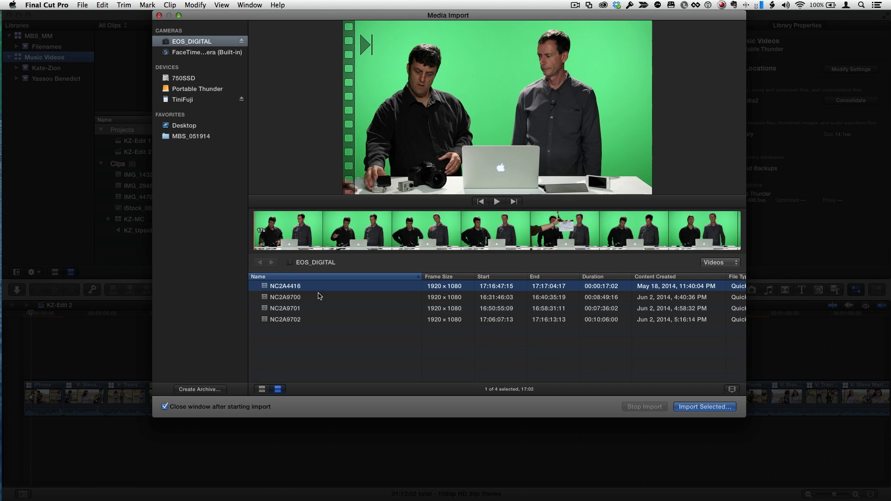
{"action": "left_click", "coordinate": [697, 406]}
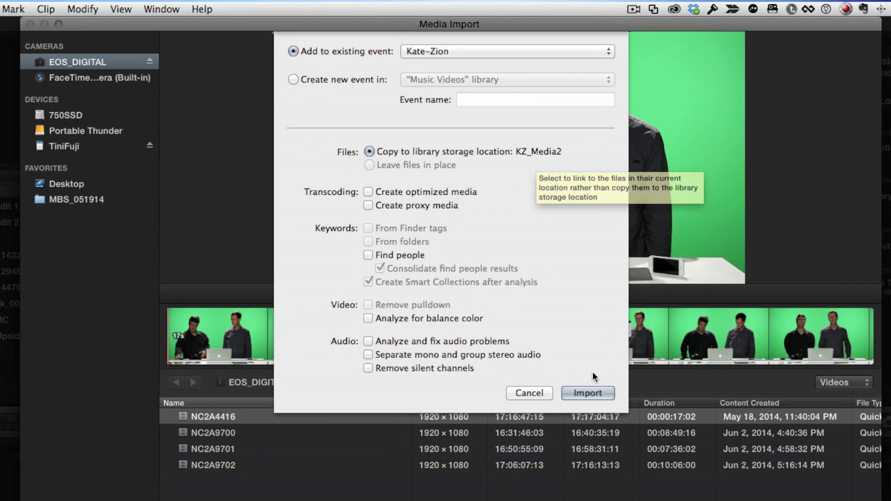
{"action": "left_click", "coordinate": [597, 394]}
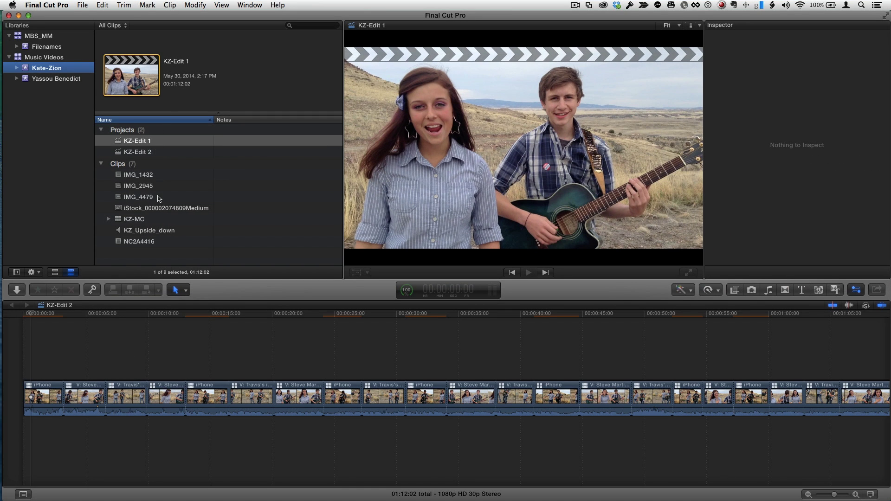
Reveal the Kate-Zion copy of NC2A4416 in Finder.
{"action": "left_click", "coordinate": [153, 241]}
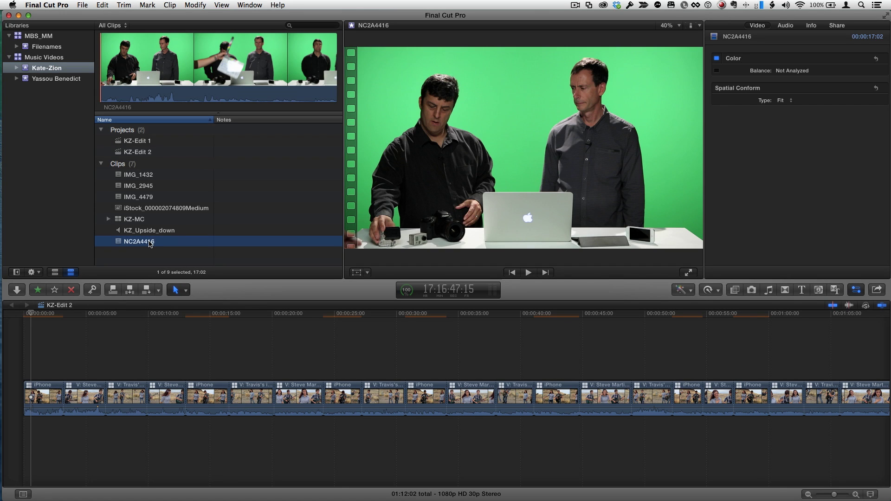
{"action": "right_click", "coordinate": [150, 244]}
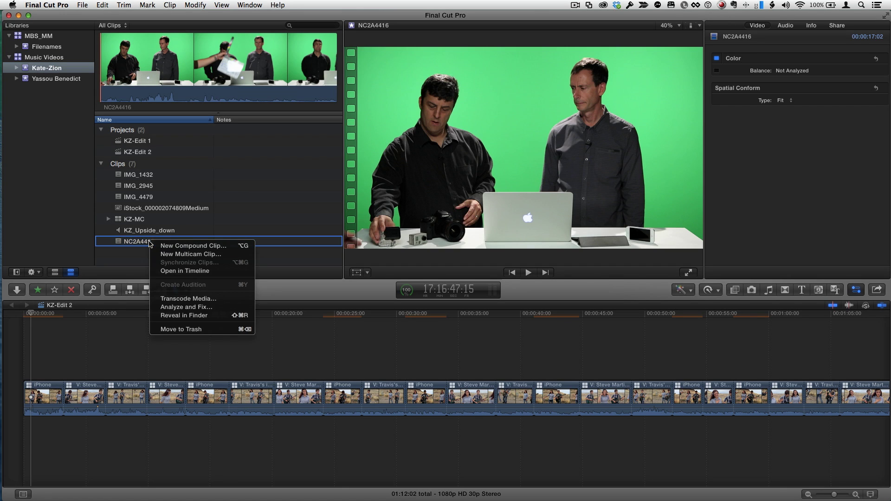
{"action": "left_click", "coordinate": [184, 315]}
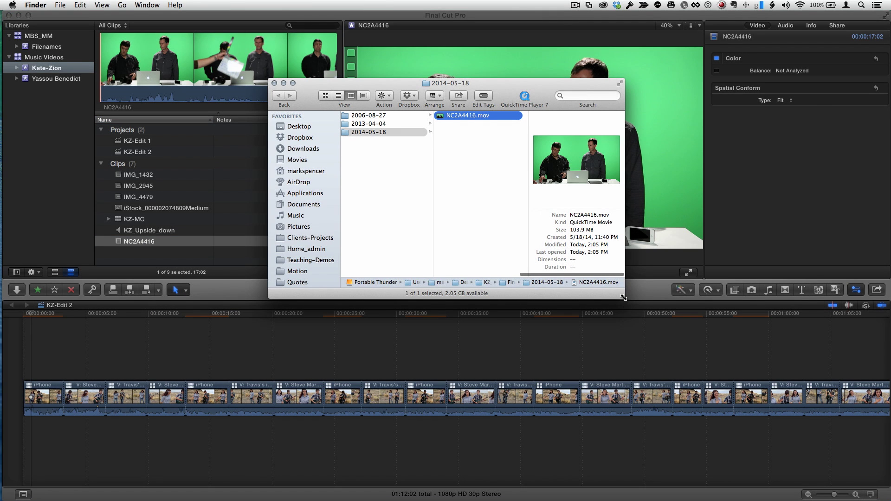
Widen Finder to confirm NC2A4416.mov under KZ_Media2 › Final Cut Original Media › 2014-05-18, then close it.
{"action": "left_click_drag", "start_coordinate": [623, 297], "coordinate": [795, 306]}
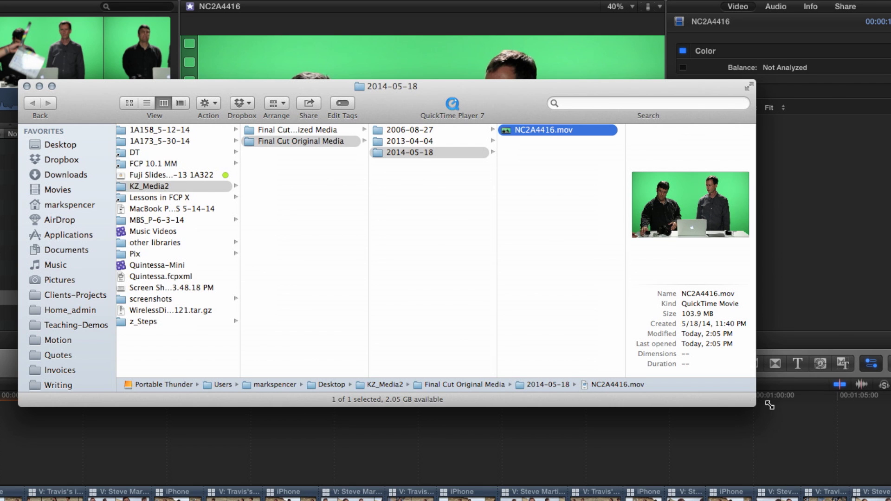
{"action": "left_click_drag", "start_coordinate": [769, 405], "coordinate": [849, 404]}
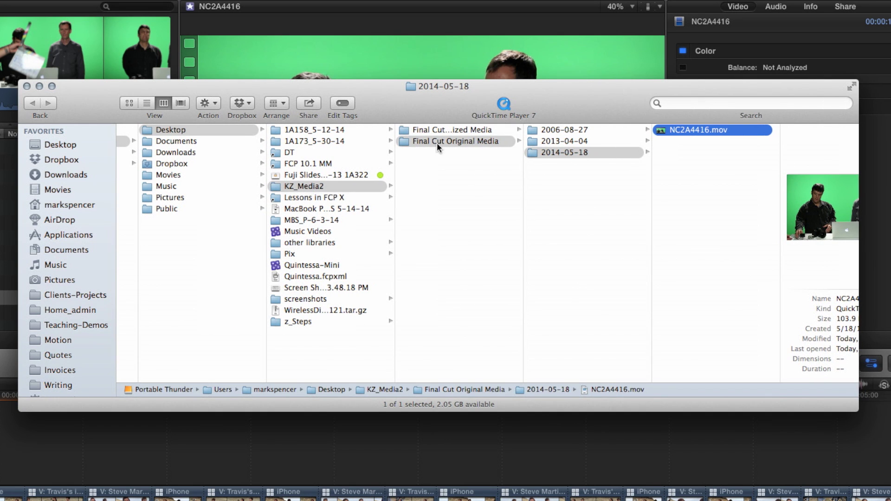
{"action": "left_click_drag", "start_coordinate": [408, 82], "coordinate": [259, 83]}
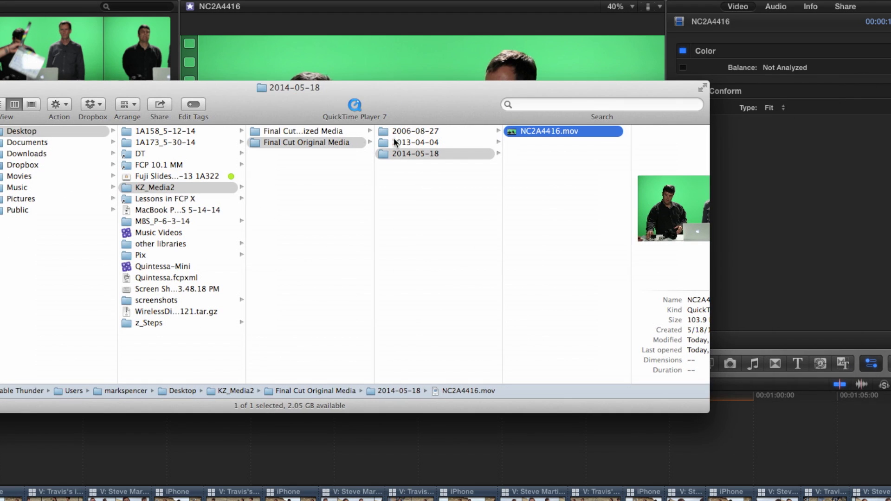
{"action": "left_click", "coordinate": [415, 152]}
{"action": "left_click", "coordinate": [416, 143]}
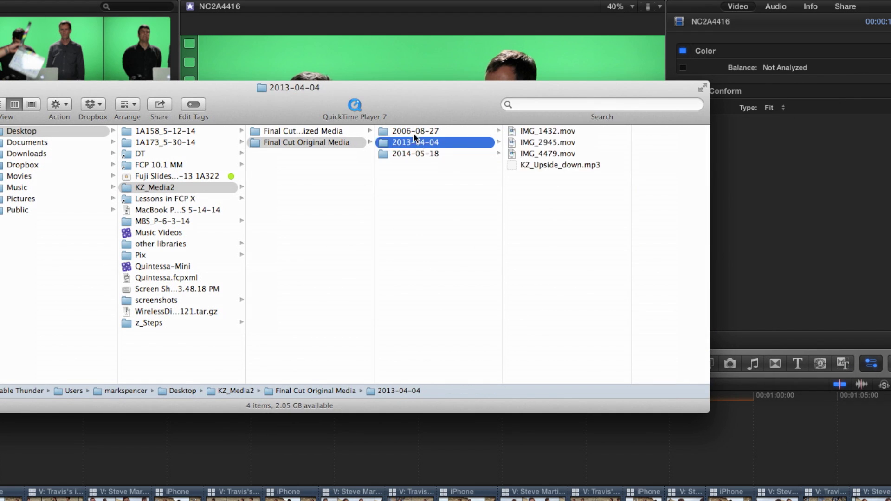
{"action": "left_click", "coordinate": [417, 152]}
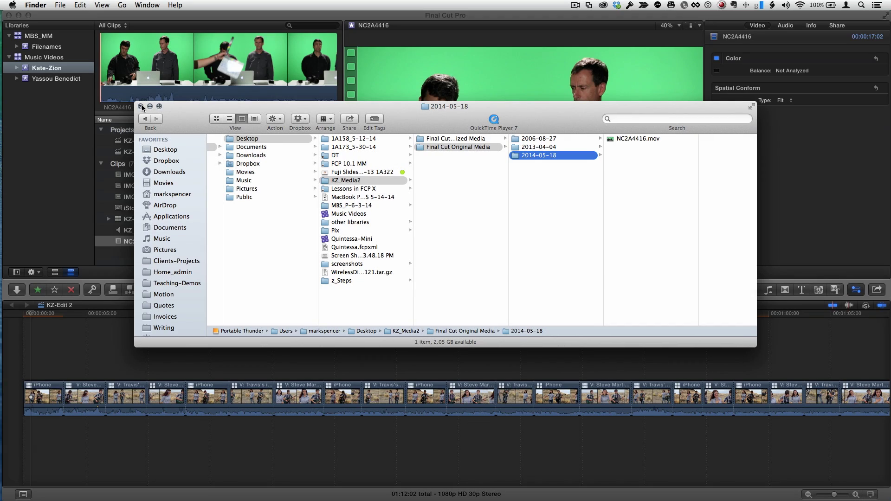
{"action": "left_click", "coordinate": [141, 106]}
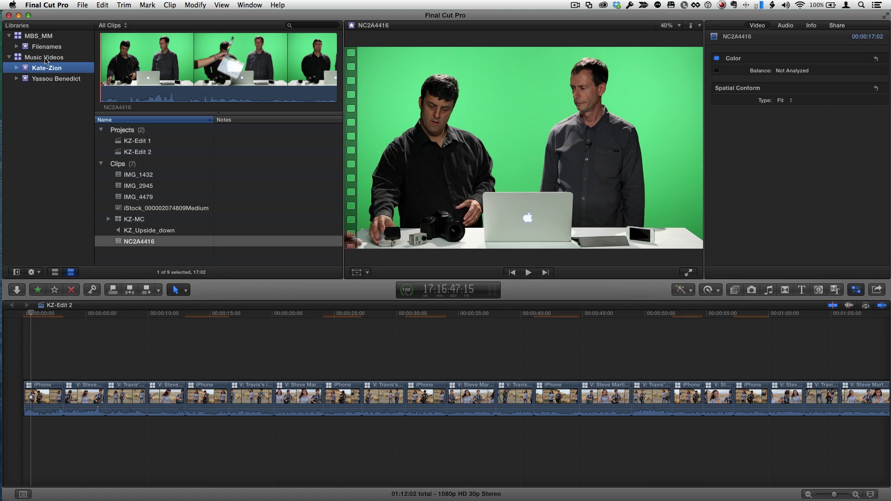
Show the Music Videos library's properties: media in KZ_Media2, cache in library, backups in Final Cut Backups.
{"action": "left_click", "coordinate": [46, 62]}
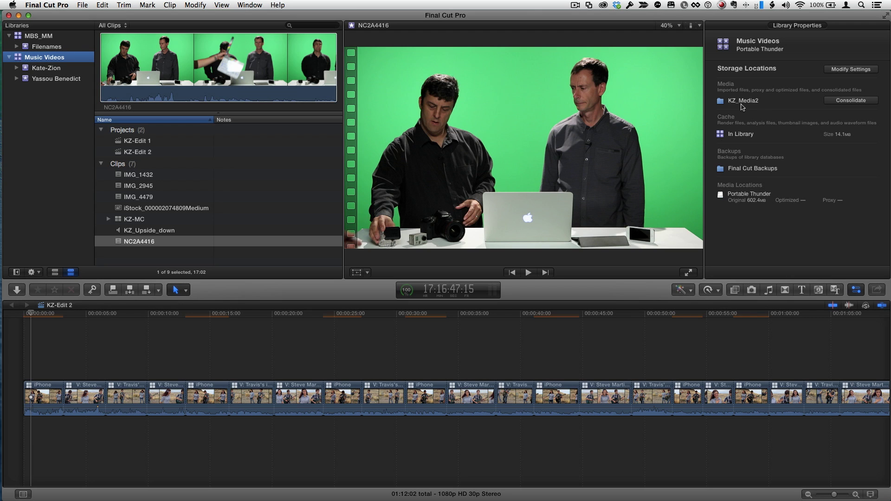
{"action": "right_click", "coordinate": [138, 245]}
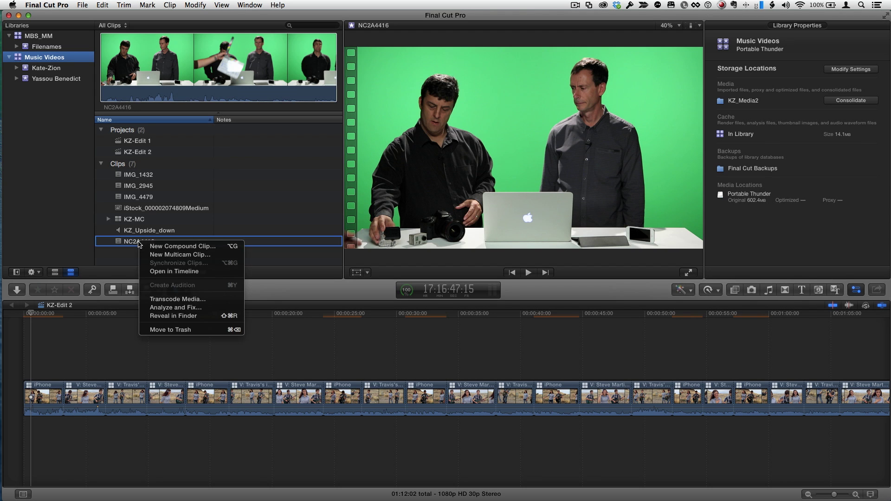
Reveal NC2A4416 in Finder and move the KZ_Media2 folder from the Desktop into Pix.
{"action": "left_click", "coordinate": [188, 317]}
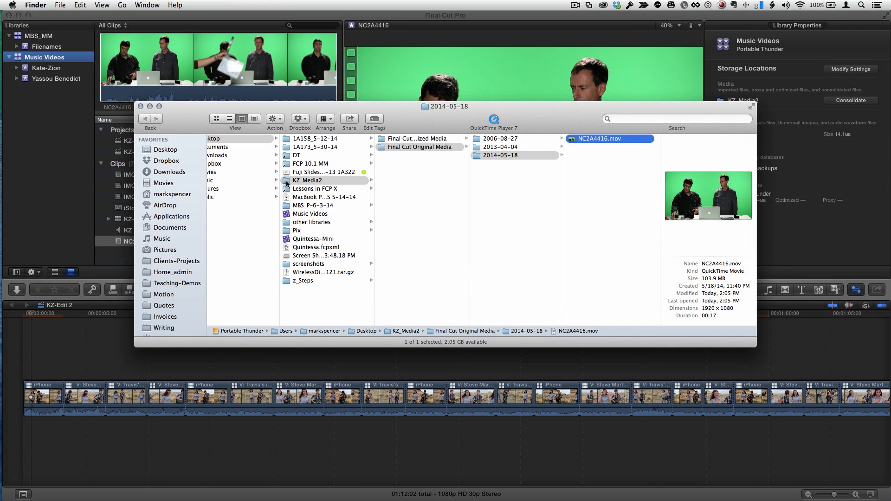
{"action": "left_click", "coordinate": [306, 181]}
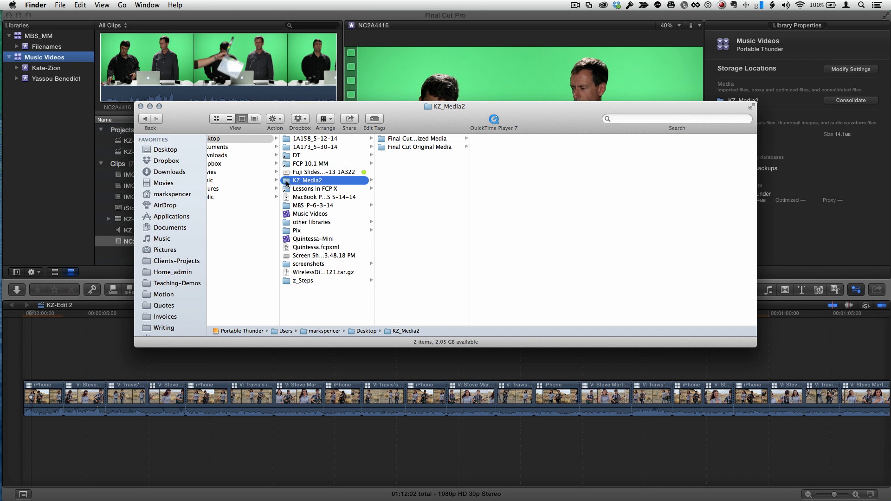
{"action": "left_click", "coordinate": [243, 79]}
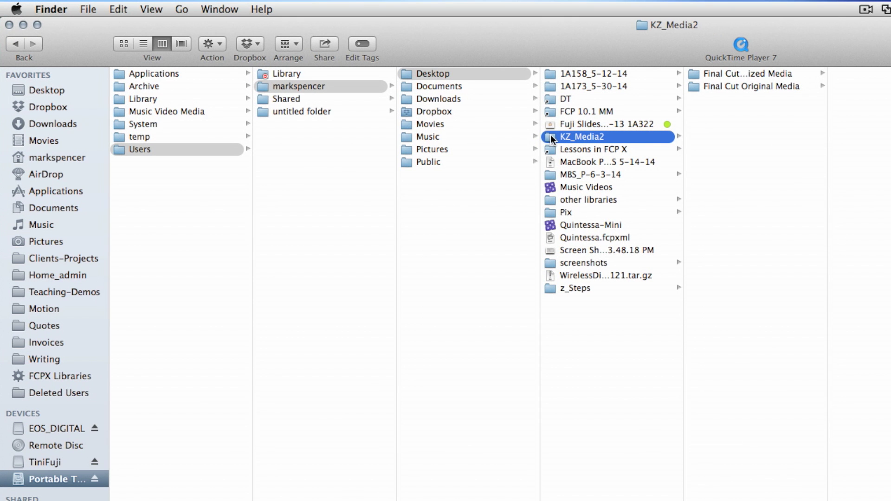
{"action": "left_click_drag", "start_coordinate": [550, 134], "coordinate": [573, 209]}
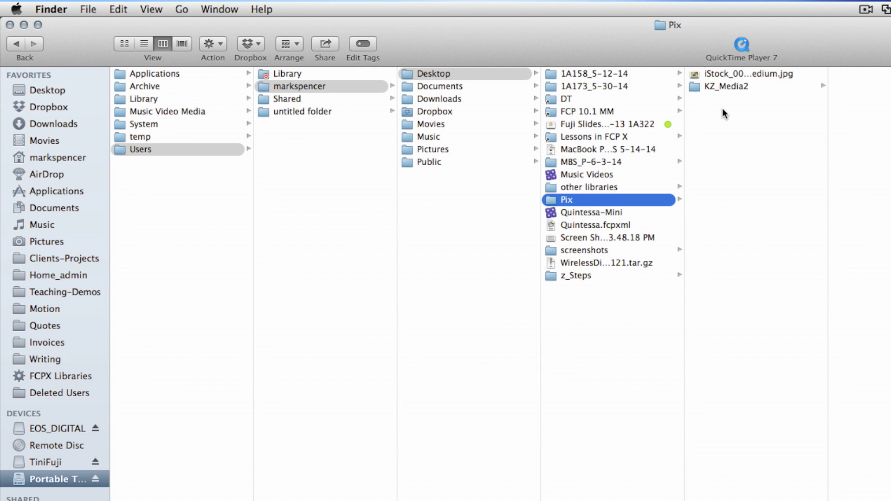
Create a folder named 'another folder' inside Pix and move KZ_Media2 into it.
{"action": "key", "text": "super+shift+n"}
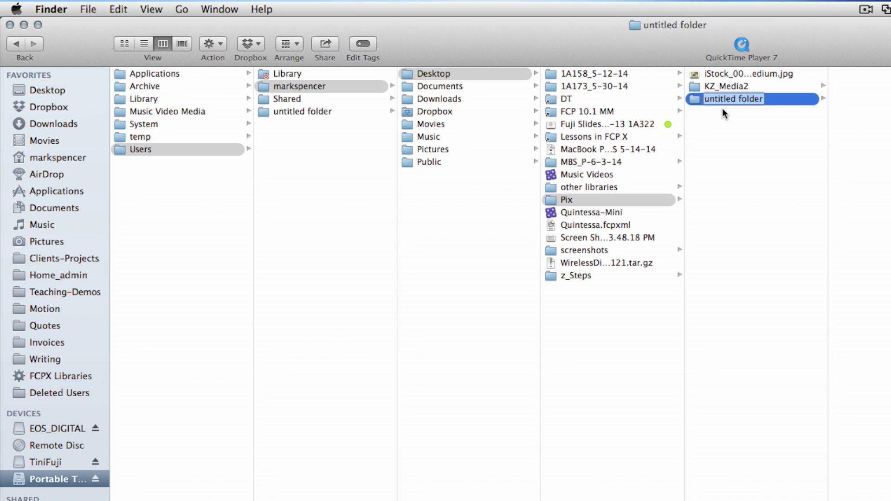
{"action": "type", "text": "na"}
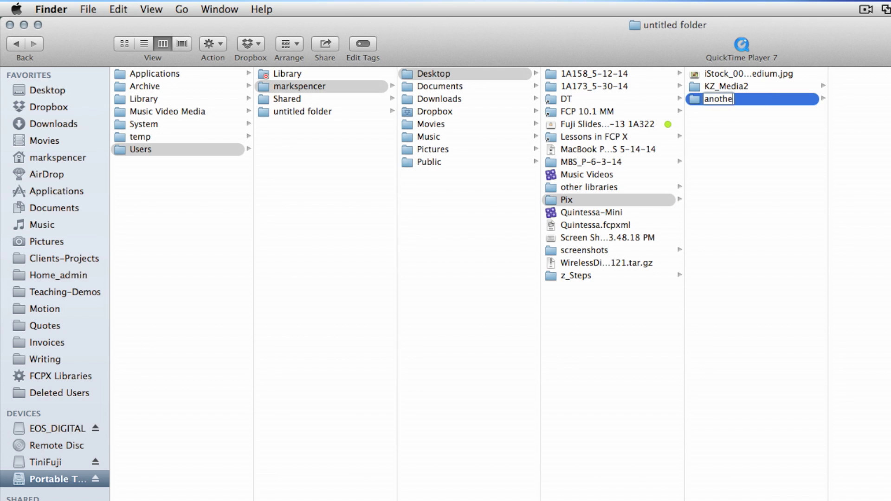
{"action": "type", "text": "other folder"}
{"action": "key", "text": "Return"}
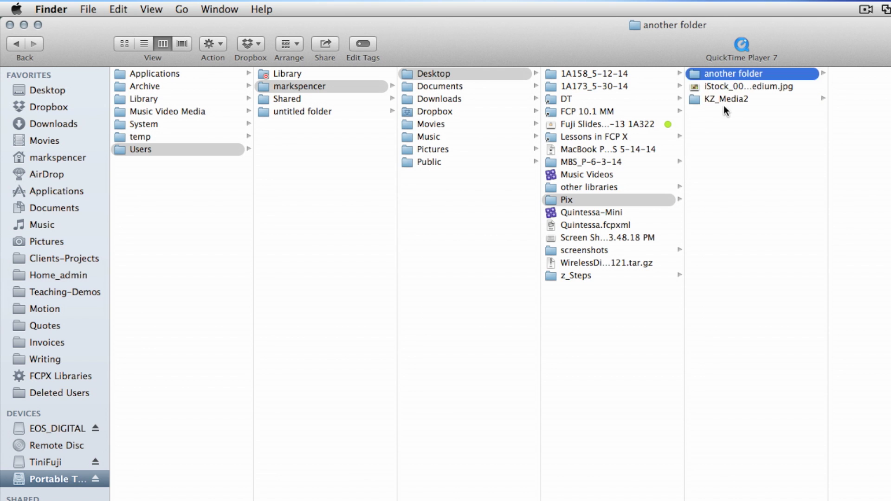
{"action": "left_click_drag", "start_coordinate": [698, 99], "coordinate": [697, 74]}
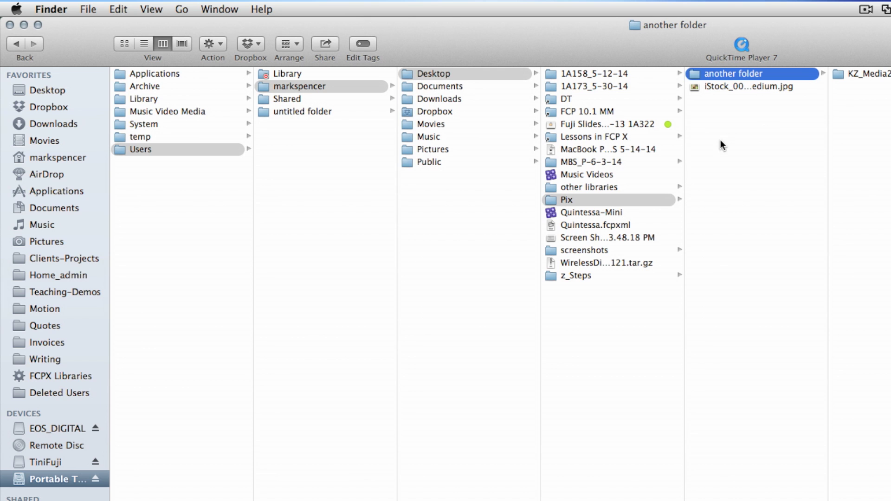
{"action": "key", "text": "Left"}
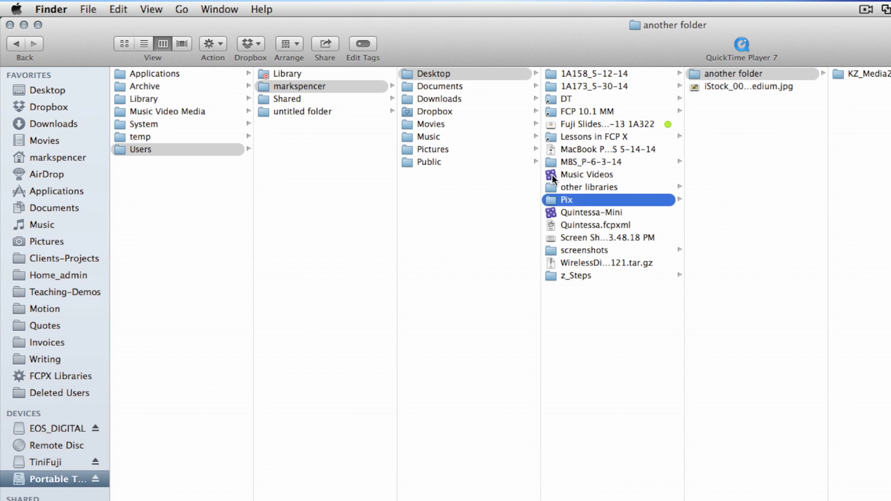
{"action": "left_click", "coordinate": [578, 179]}
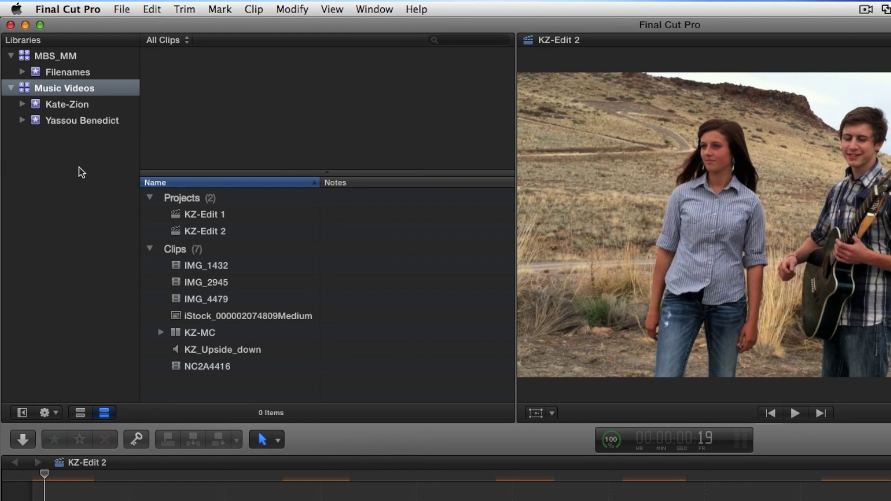
Show browser clips as single filmstrip thumbnails and reveal NC2A4416 at its new Pix › another folder location.
{"action": "left_click", "coordinate": [80, 413]}
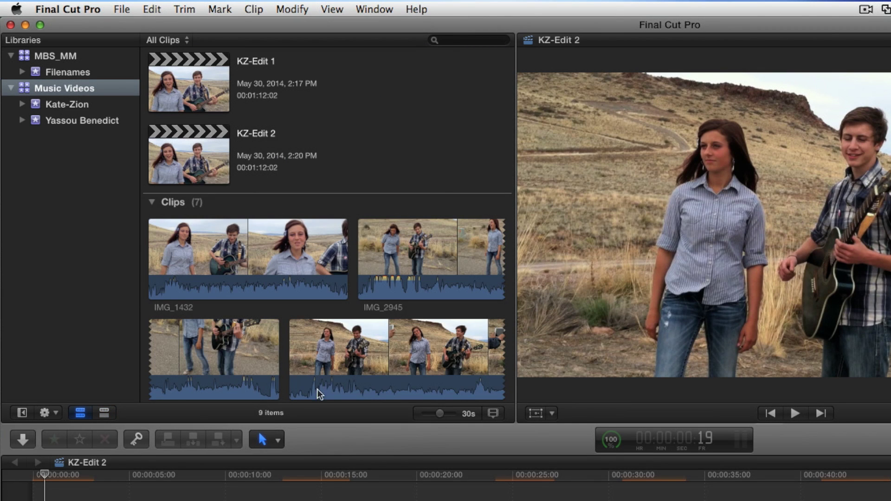
{"action": "left_click", "coordinate": [428, 413]}
{"action": "scroll", "coordinate": [383, 237], "scroll_direction": "down", "scroll_amount": 3}
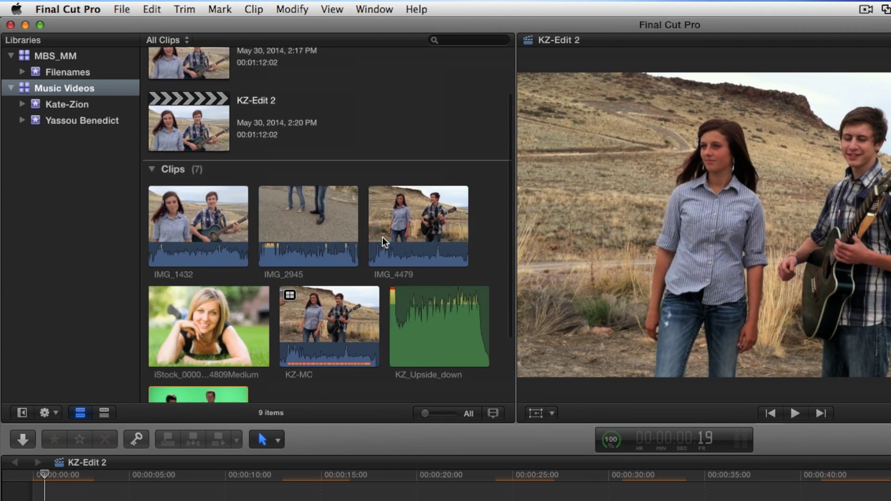
{"action": "scroll", "coordinate": [382, 238], "scroll_direction": "up", "scroll_amount": 3}
{"action": "scroll", "coordinate": [380, 240], "scroll_direction": "down", "scroll_amount": 5}
{"action": "scroll", "coordinate": [363, 244], "scroll_direction": "up", "scroll_amount": 3}
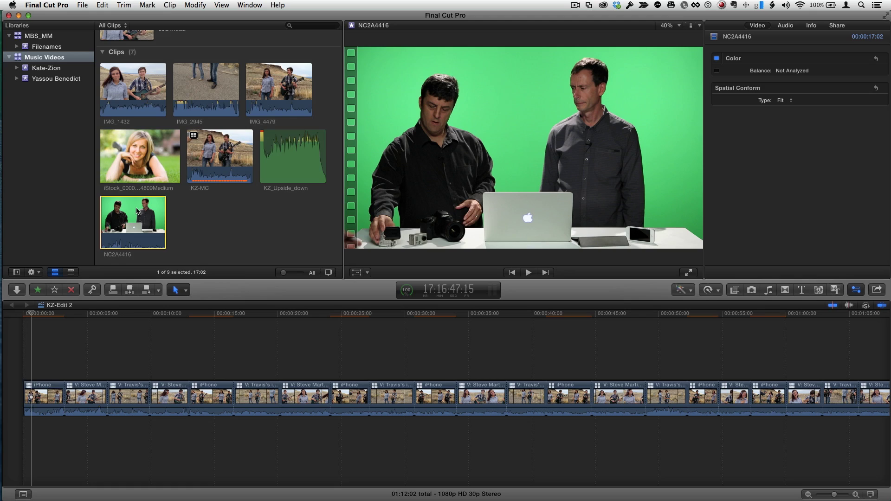
{"action": "right_click", "coordinate": [138, 210]}
{"action": "left_click", "coordinate": [177, 288]}
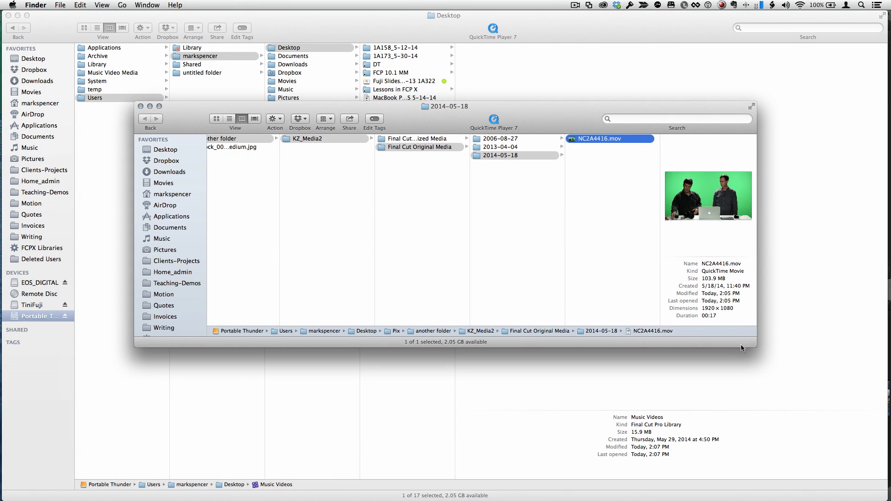
Widen the NC2A4416 Finder window and open a second Finder window showing the Desktop and Vader drive.
{"action": "left_click_drag", "start_coordinate": [754, 346], "coordinate": [871, 369]}
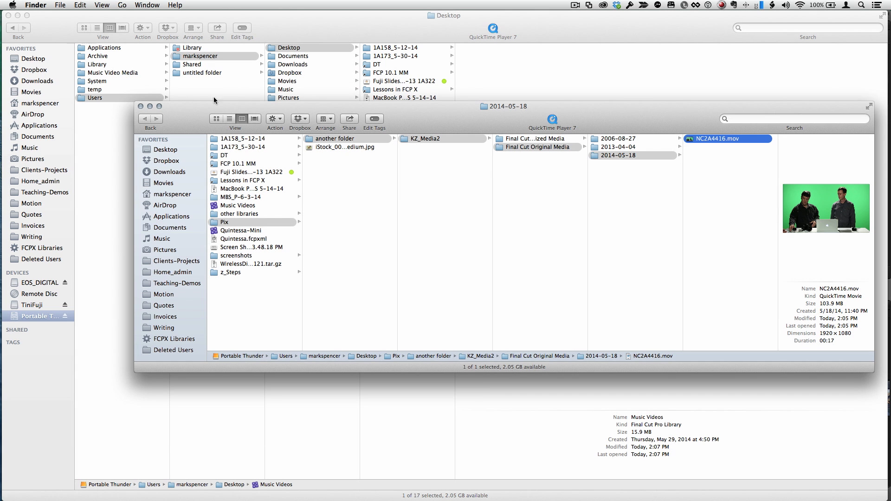
{"action": "key", "text": "super+Tab"}
{"action": "key", "text": "super+Tab"}
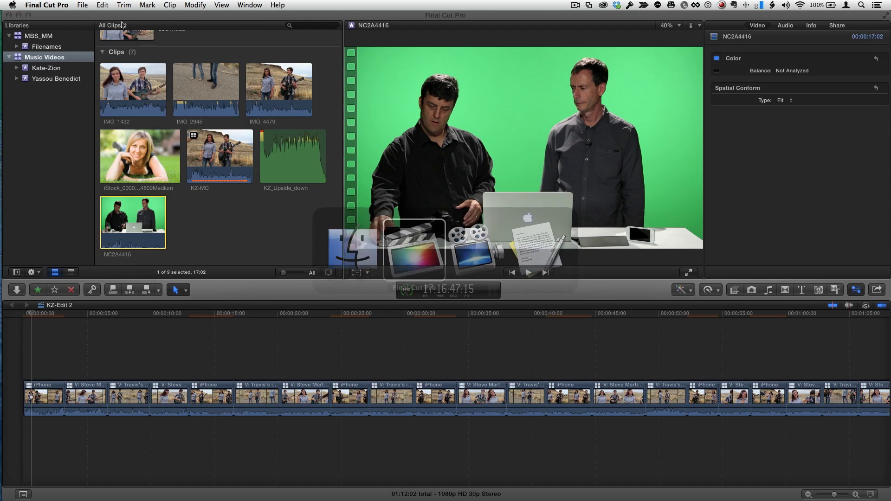
{"action": "key", "text": "super+n"}
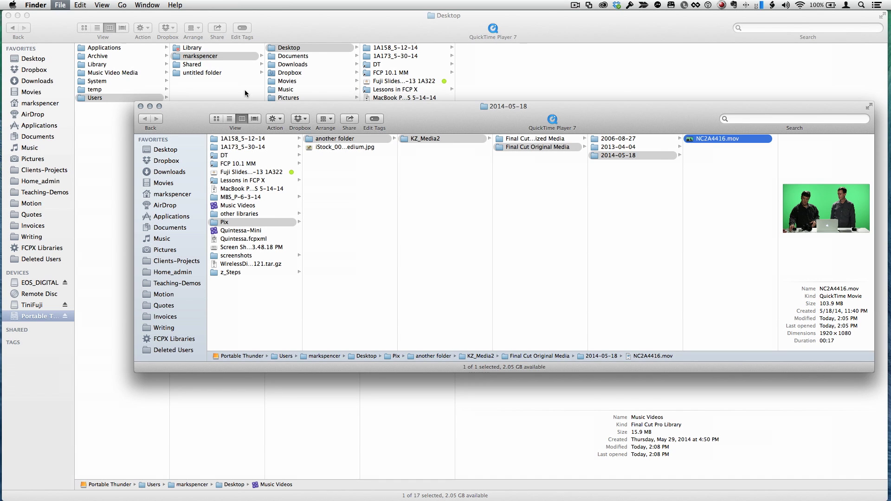
{"action": "left_click_drag", "start_coordinate": [305, 82], "coordinate": [123, 189]}
{"action": "scroll", "coordinate": [119, 335], "scroll_direction": "down", "scroll_amount": 10}
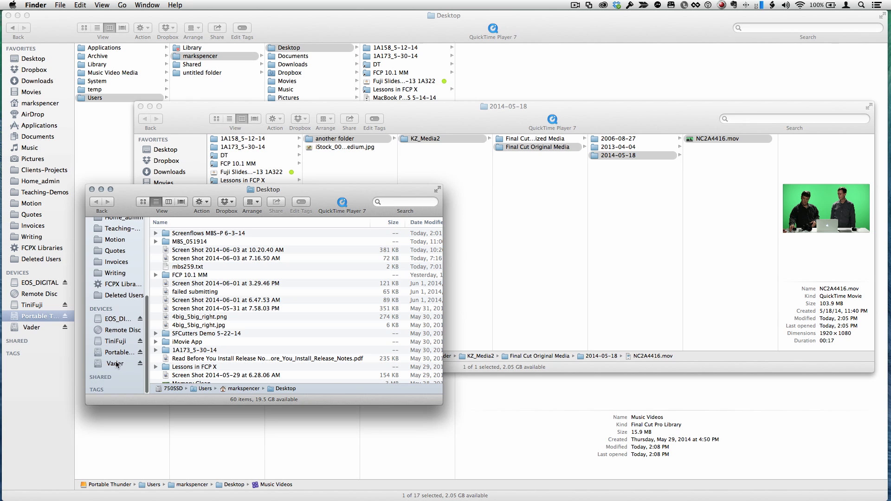
Move the KZ_Media2 folder from another folder onto the Vader drive.
{"action": "left_click", "coordinate": [116, 363]}
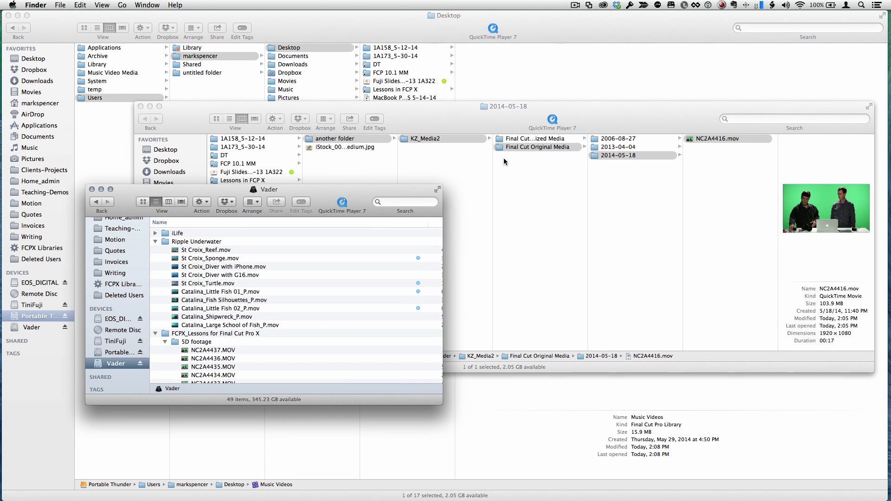
{"action": "left_click", "coordinate": [404, 140]}
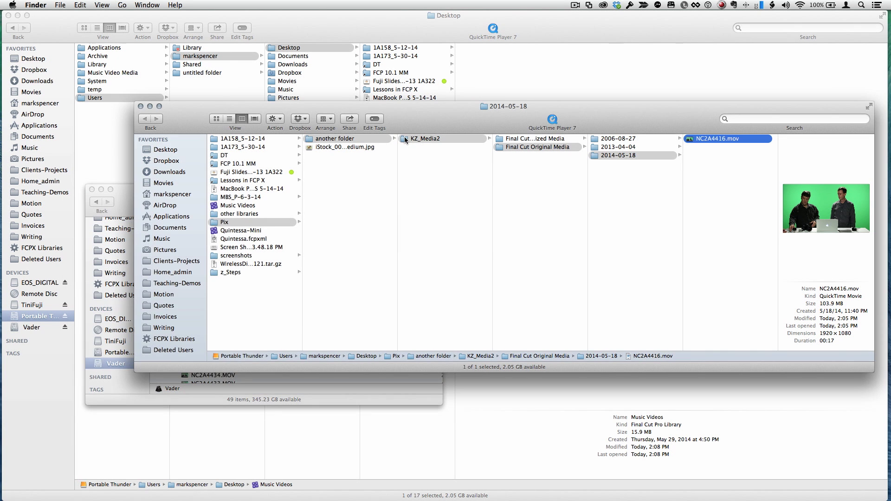
{"action": "left_click_drag", "start_coordinate": [433, 121], "coordinate": [505, 69]}
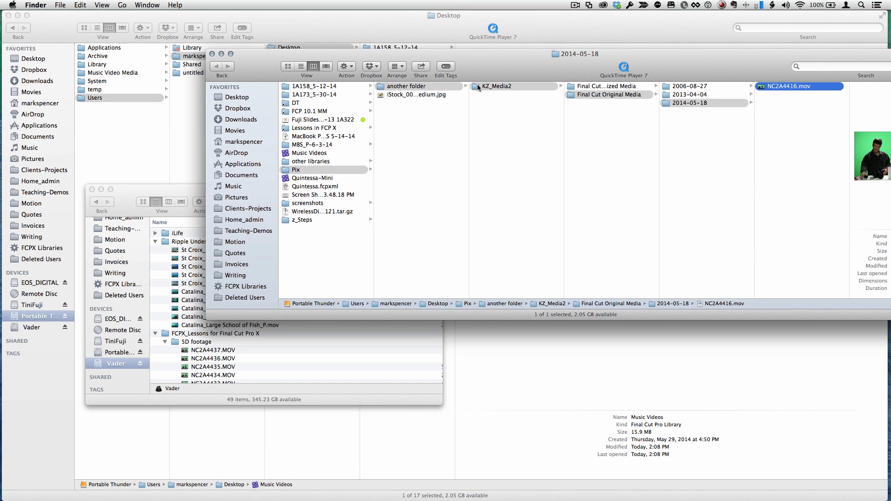
{"action": "left_click_drag", "start_coordinate": [477, 85], "coordinate": [364, 342]}
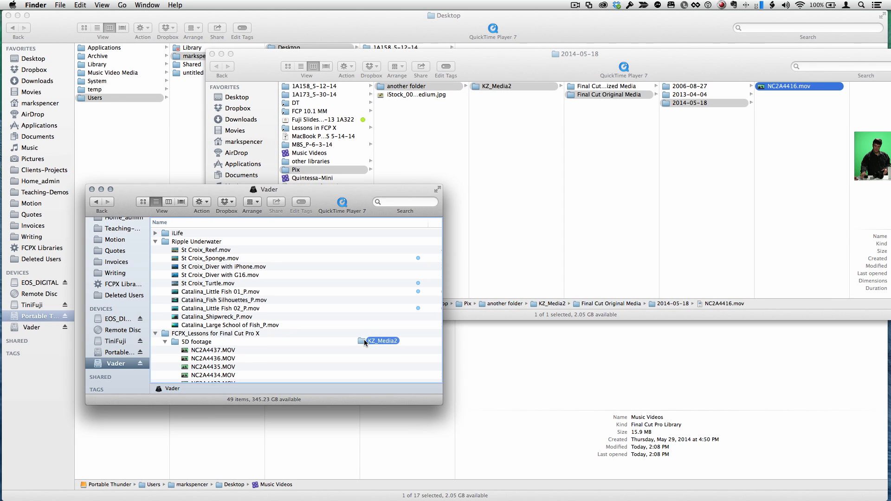
{"action": "left_click_drag", "start_coordinate": [364, 341], "coordinate": [364, 342]}
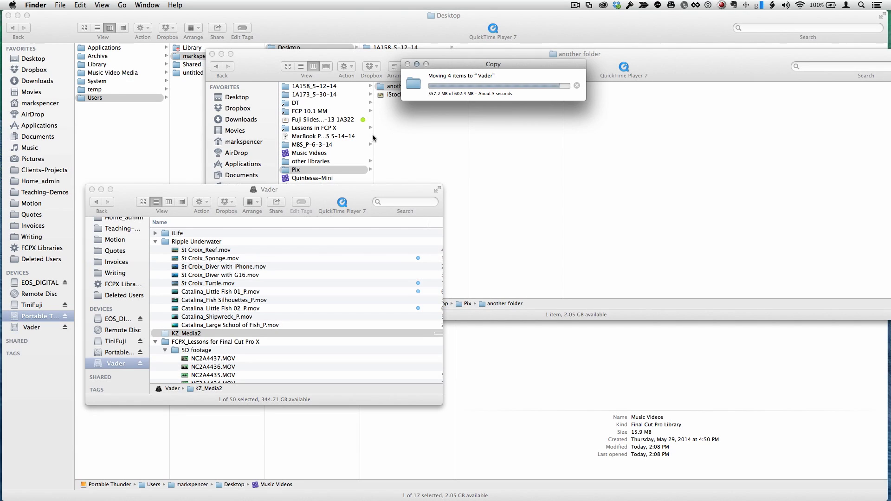
Bring the emptied folder window forward and select the Music Videos library file.
{"action": "left_click", "coordinate": [278, 51]}
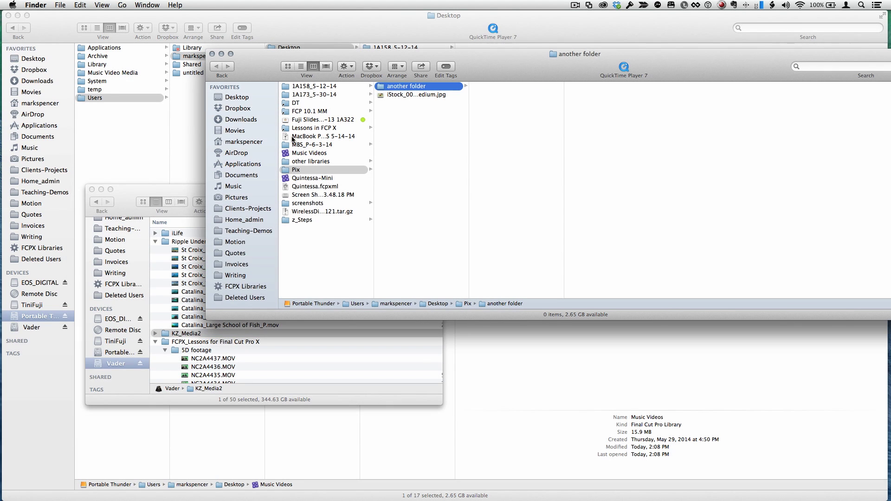
{"action": "left_click", "coordinate": [286, 154]}
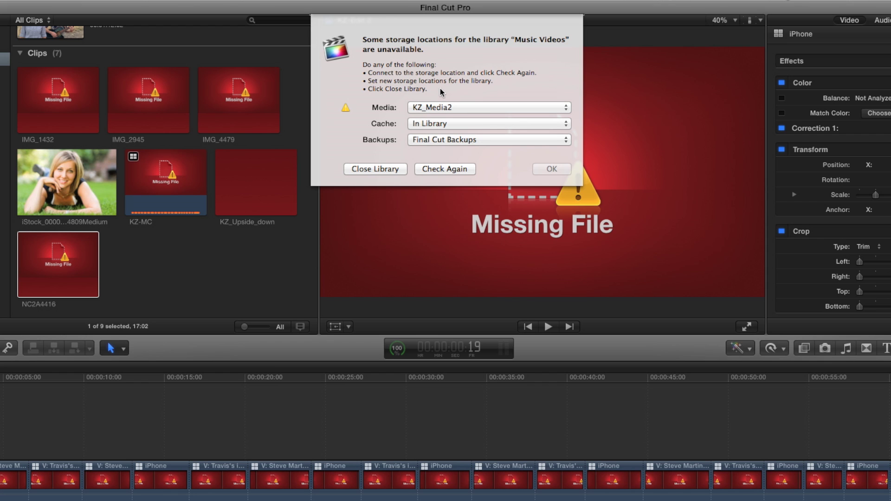
Set the Music Videos media storage location to the KZ_Media2 folder on Vader.
{"action": "left_click", "coordinate": [470, 107]}
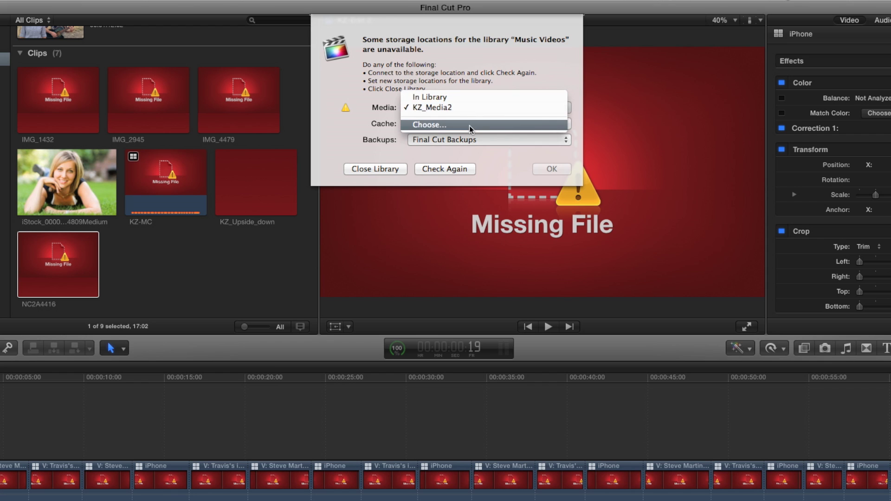
{"action": "left_click", "coordinate": [469, 126]}
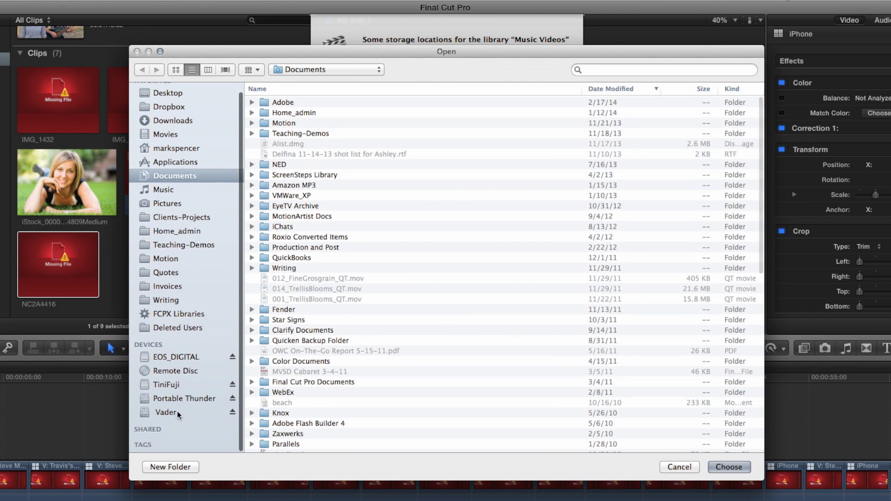
{"action": "left_click", "coordinate": [177, 412]}
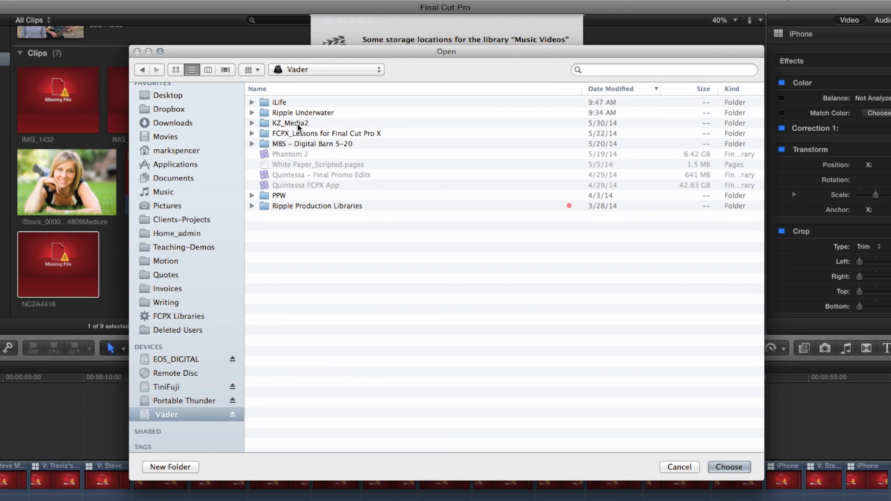
{"action": "left_click", "coordinate": [298, 124]}
{"action": "left_click", "coordinate": [727, 470]}
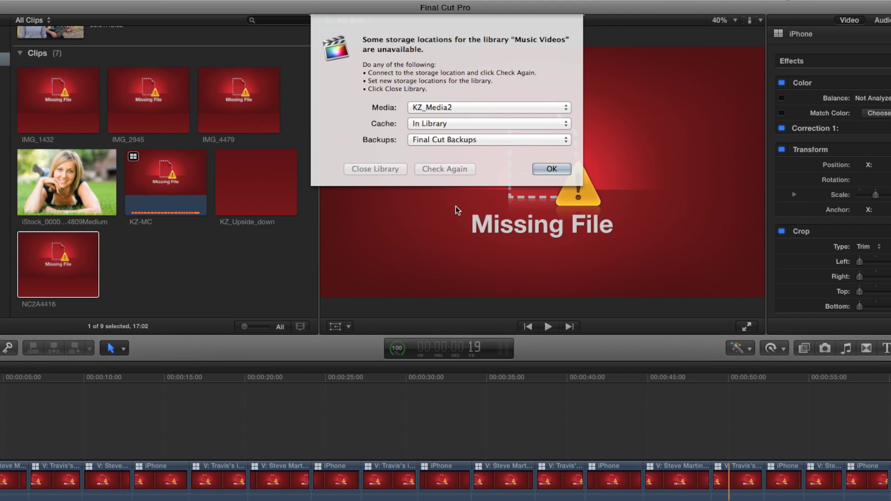
Set the cache location to KZ_Media2 too, apply, and leave out old render files.
{"action": "left_click", "coordinate": [426, 125]}
{"action": "left_click", "coordinate": [427, 143]}
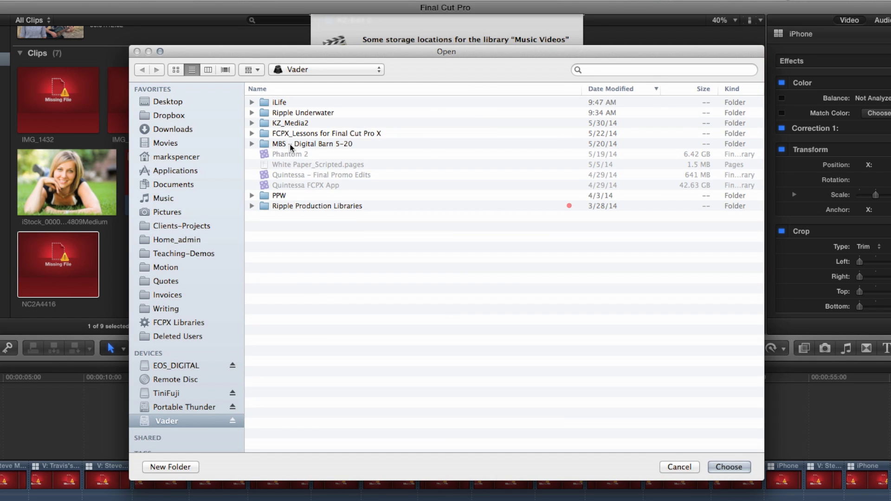
{"action": "left_click", "coordinate": [288, 124]}
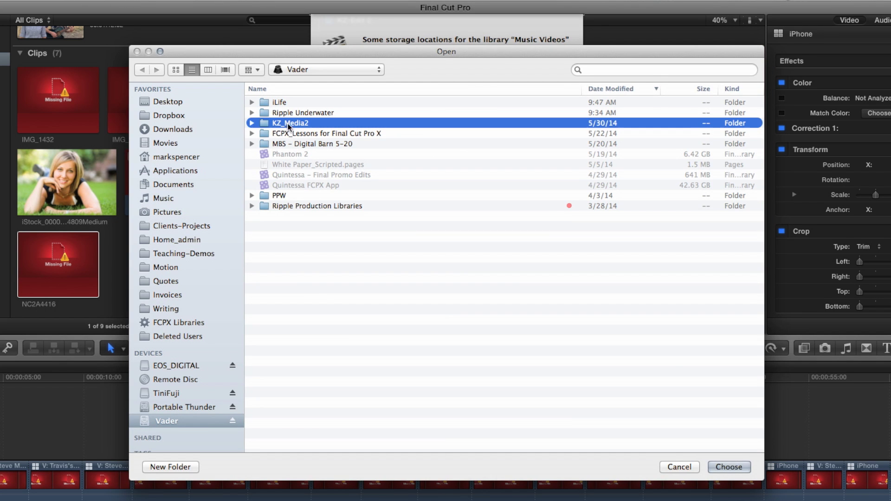
{"action": "left_click", "coordinate": [714, 466]}
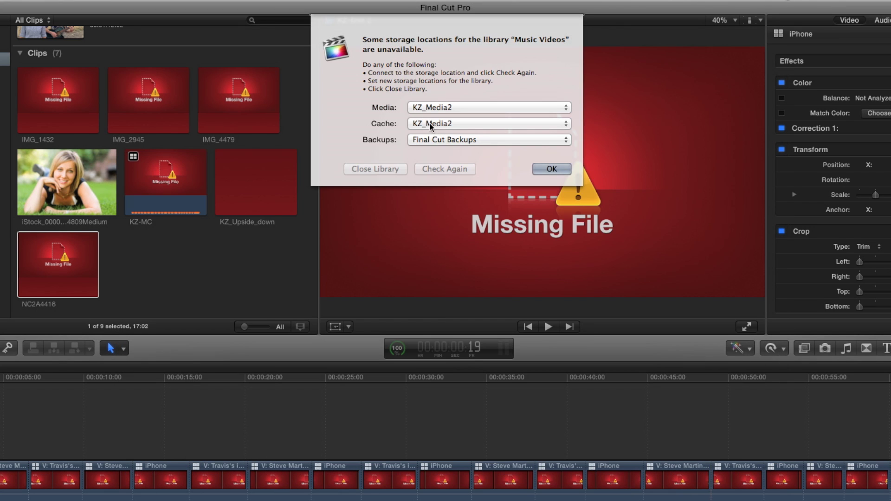
{"action": "left_click", "coordinate": [552, 170]}
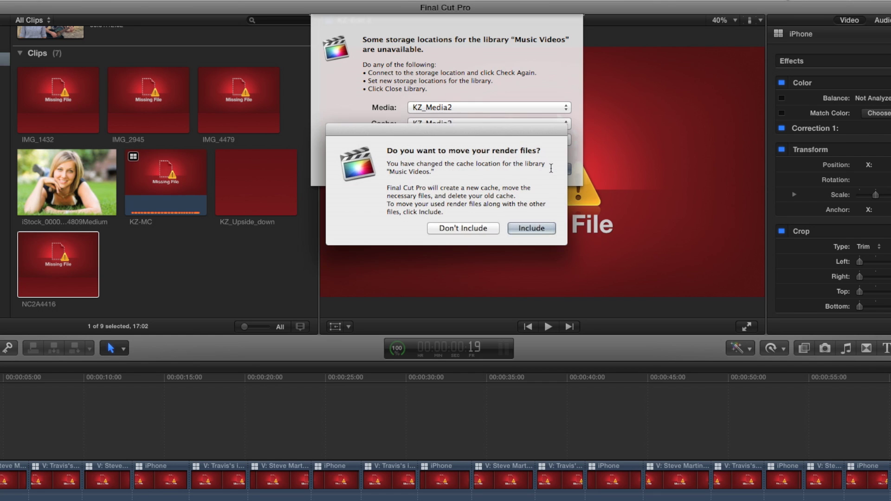
{"action": "left_click", "coordinate": [476, 227]}
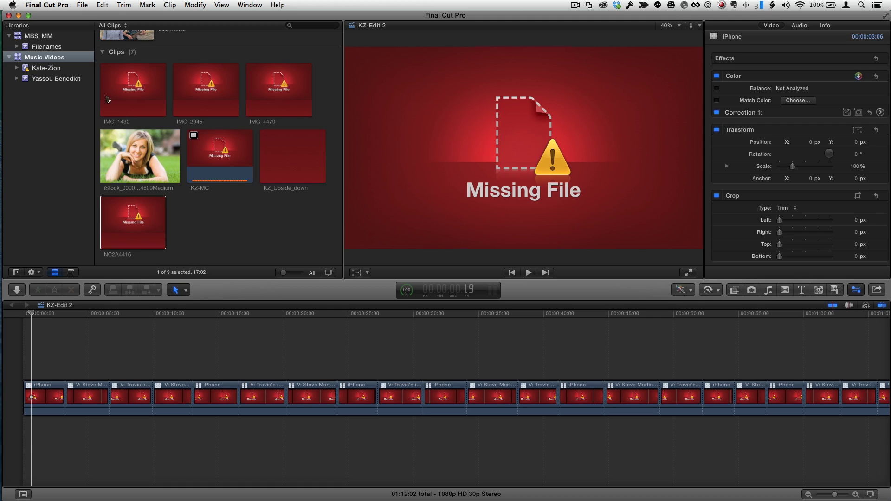
Relink the Music Videos library, locating all 6 missing files on the Vader drive.
{"action": "left_click", "coordinate": [19, 57]}
{"action": "left_click", "coordinate": [87, 6]}
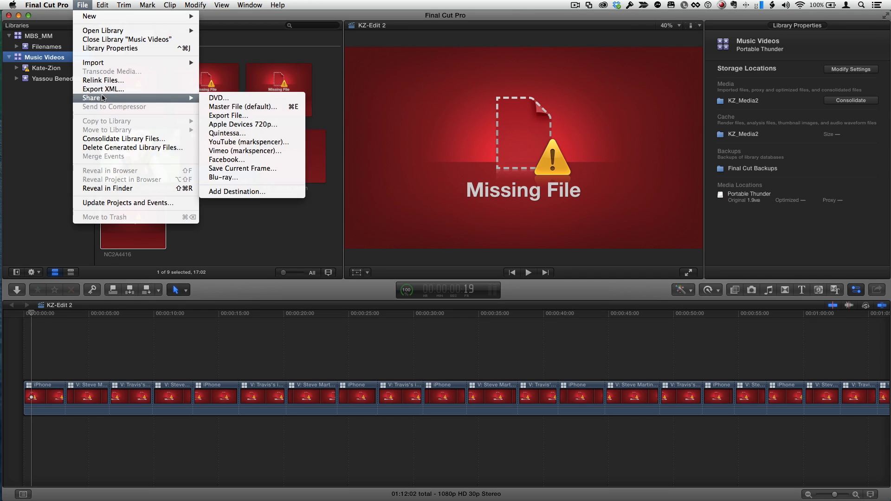
{"action": "left_click", "coordinate": [138, 81]}
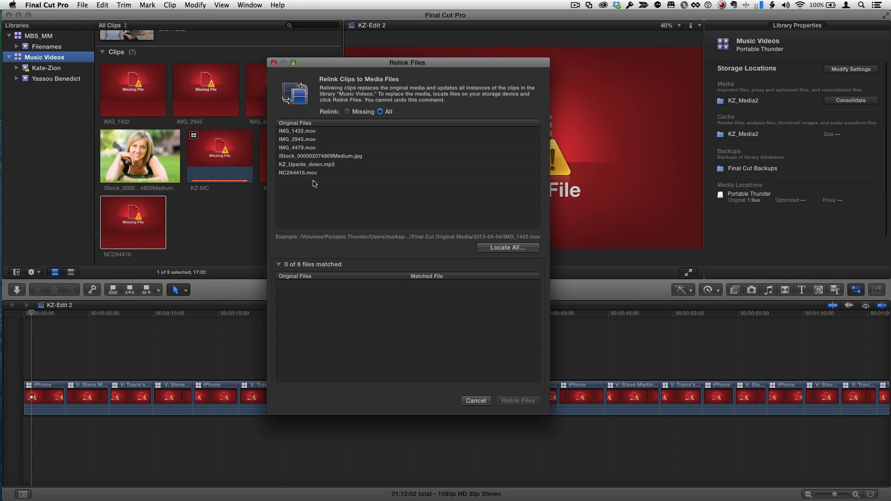
{"action": "left_click", "coordinate": [495, 248]}
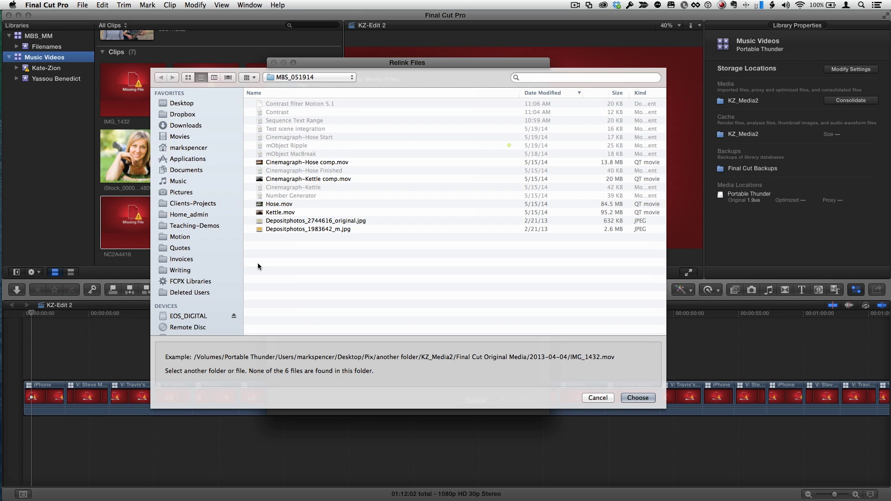
{"action": "scroll", "coordinate": [208, 269], "scroll_direction": "down", "scroll_amount": 5}
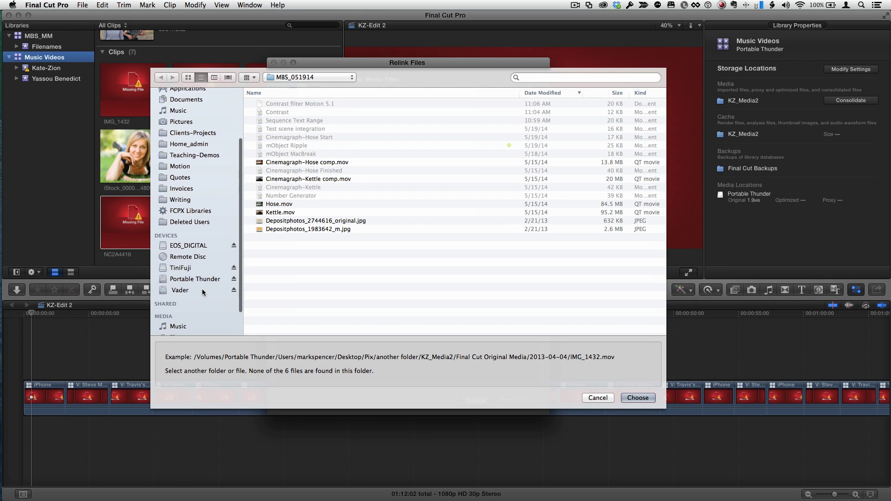
{"action": "left_click", "coordinate": [178, 292]}
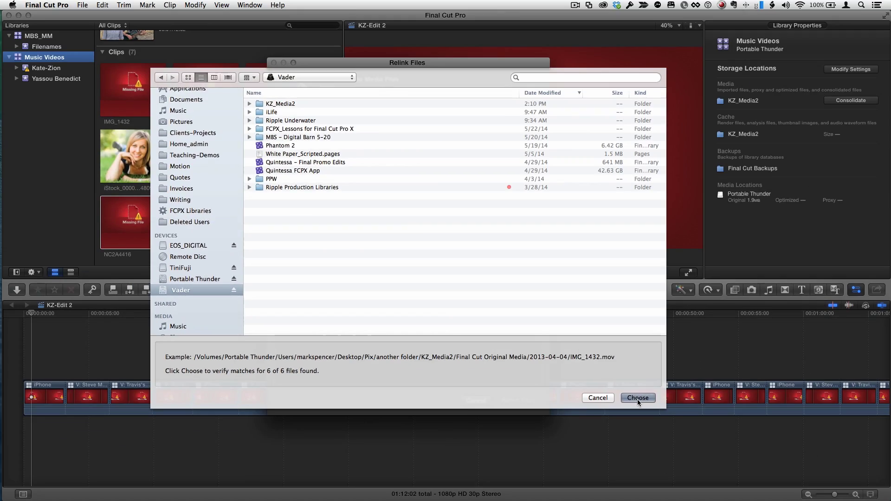
{"action": "left_click", "coordinate": [637, 374]}
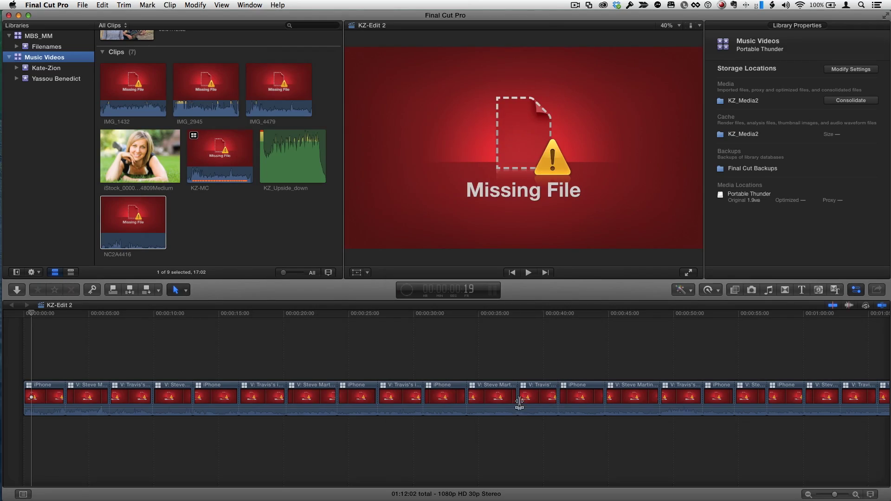
Scroll the browser up to check the relinked Music Videos clips.
{"action": "scroll", "coordinate": [246, 228], "scroll_direction": "up", "scroll_amount": 5}
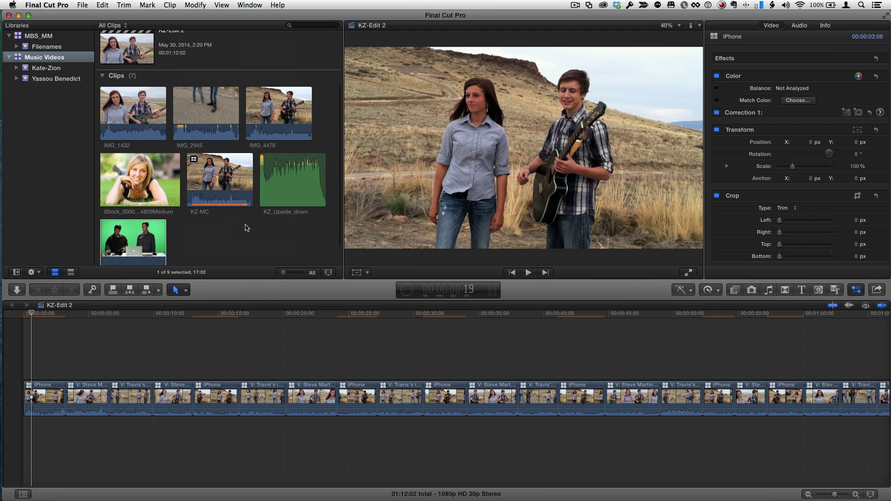